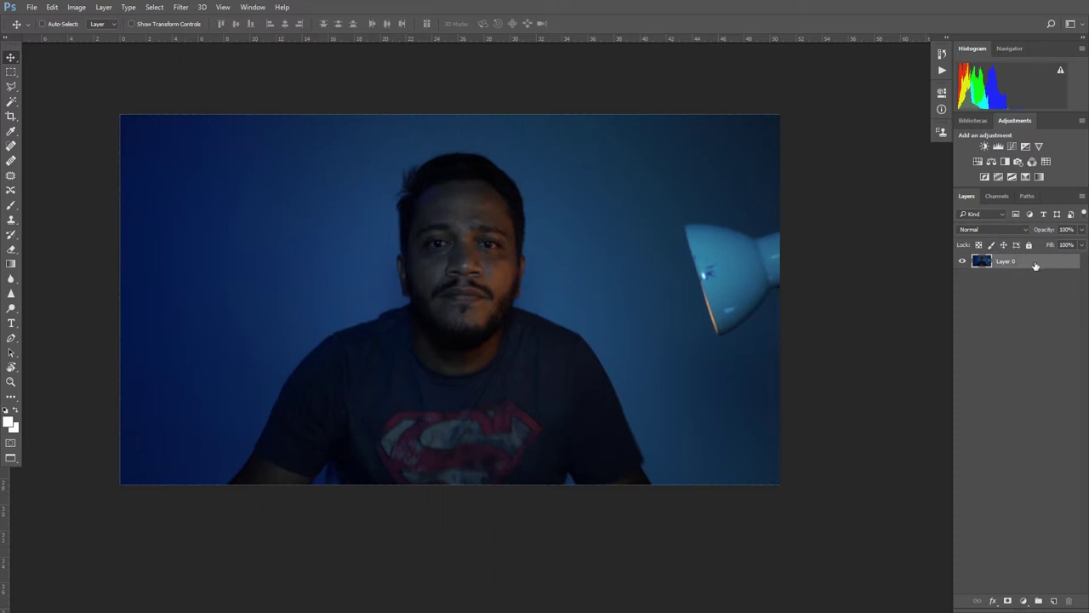
# Convert Layer 0 into the locked Background layer, leaving the adjustment layer menu unused.
pyautogui.click(103, 7)
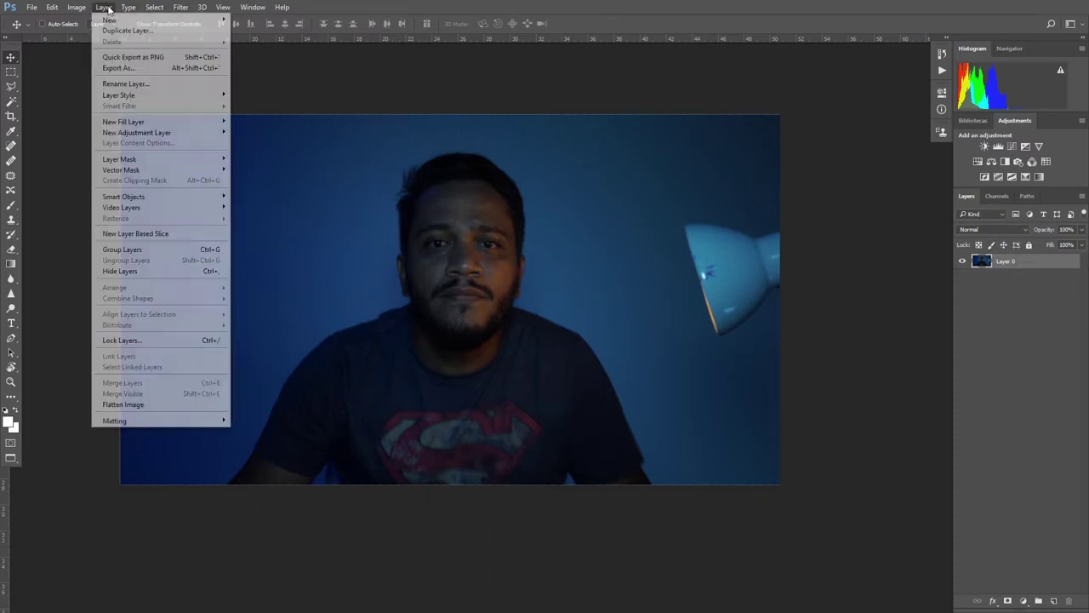
pyautogui.moveTo(111, 19)
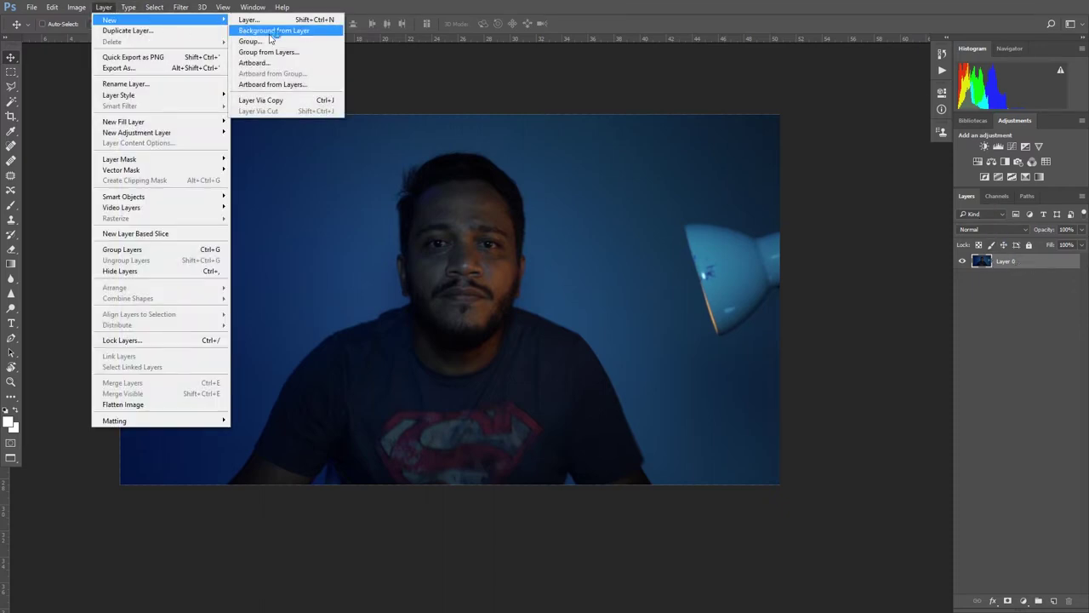
pyautogui.click(294, 30)
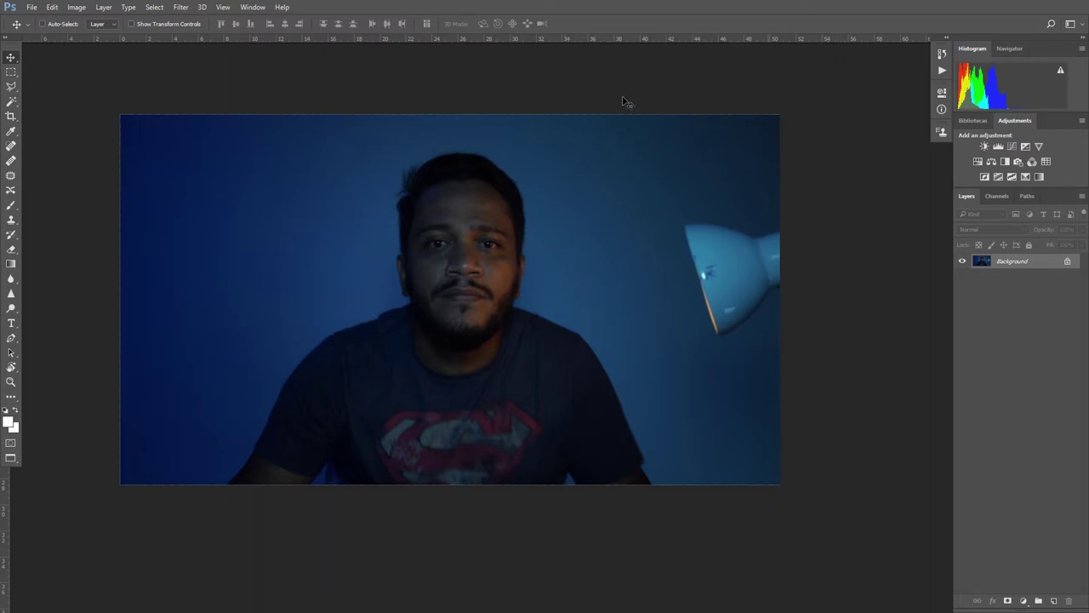
pyautogui.click(103, 7)
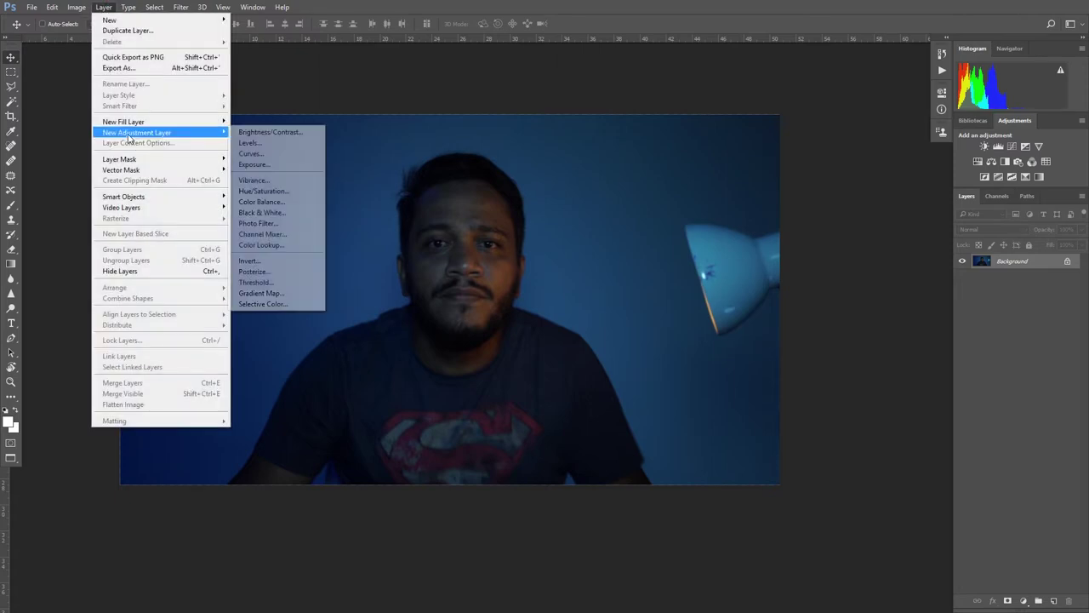
pyautogui.moveTo(136, 132)
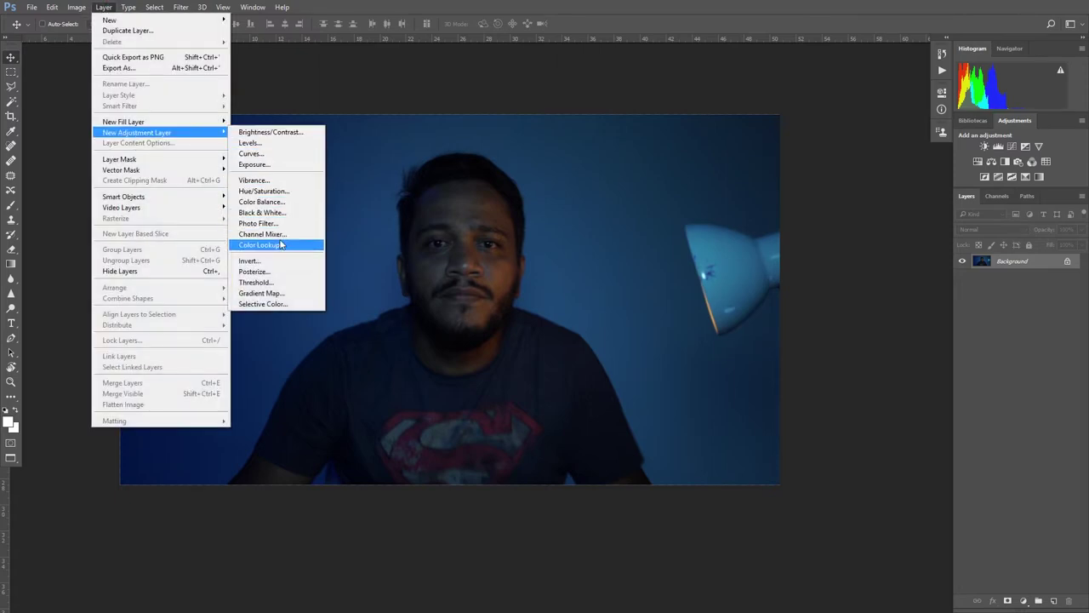
pyautogui.click(312, 230)
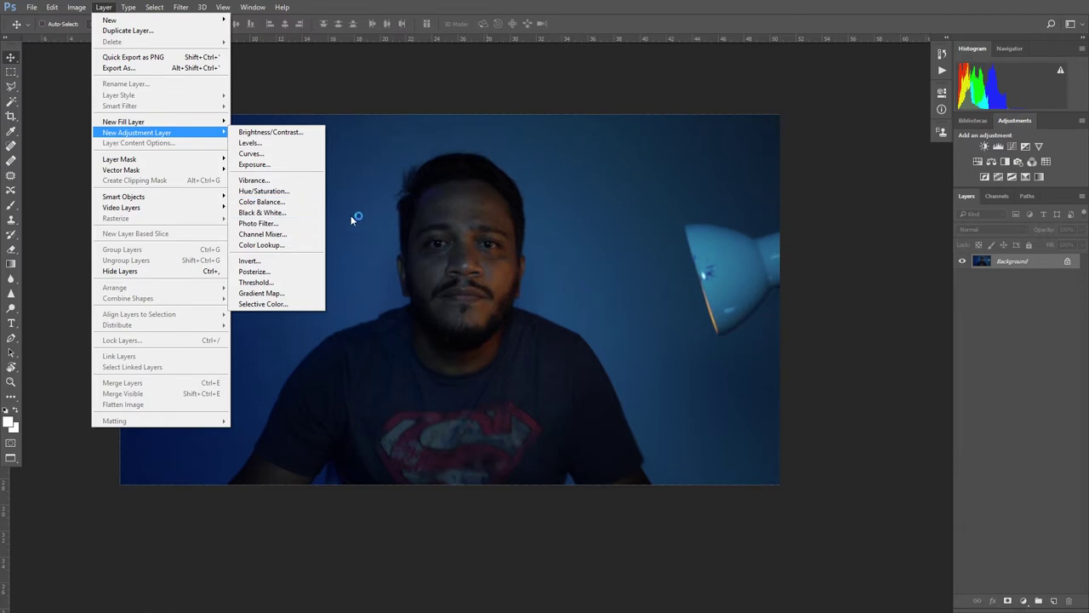
pyautogui.press('Escape')
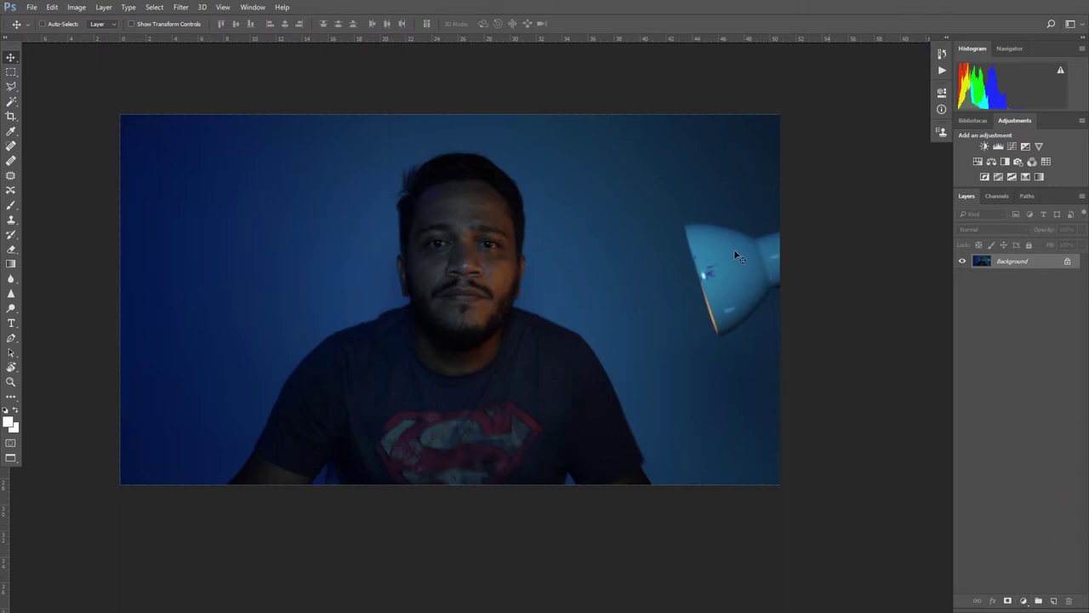
# Add a Color Balance adjustment layer with the midtones Cyan–Red slider at +37.
pyautogui.click(1023, 602)
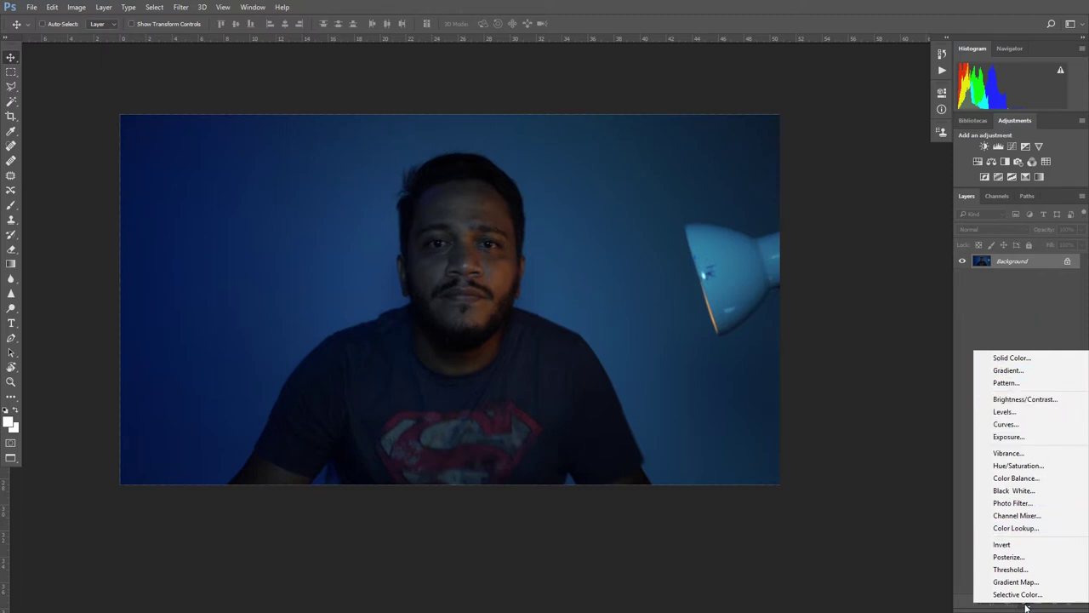
pyautogui.click(1037, 480)
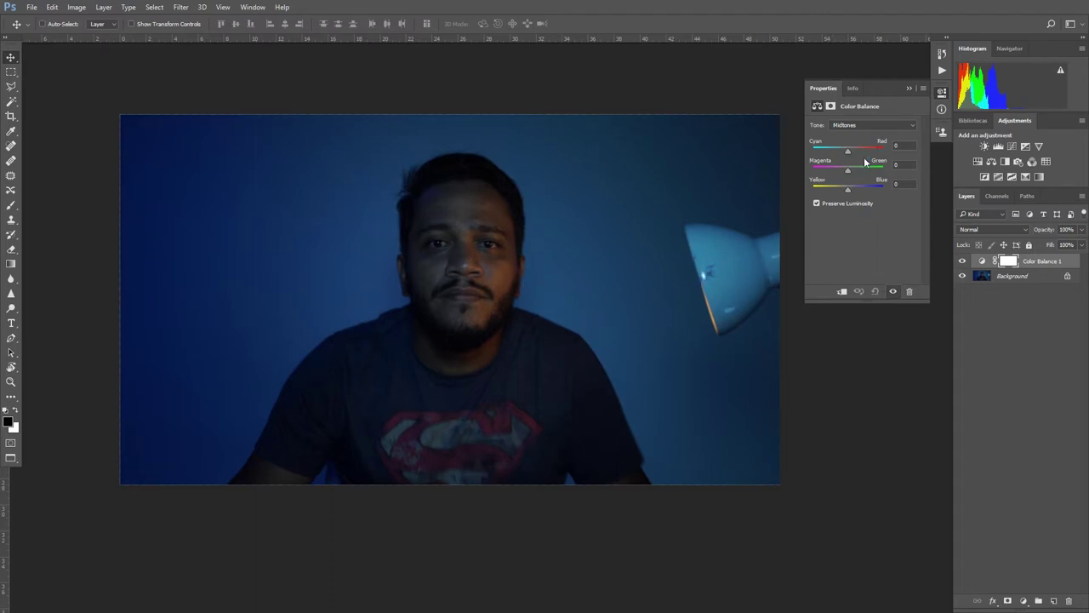
pyautogui.moveTo(848, 156); pyautogui.dragTo(864, 158)
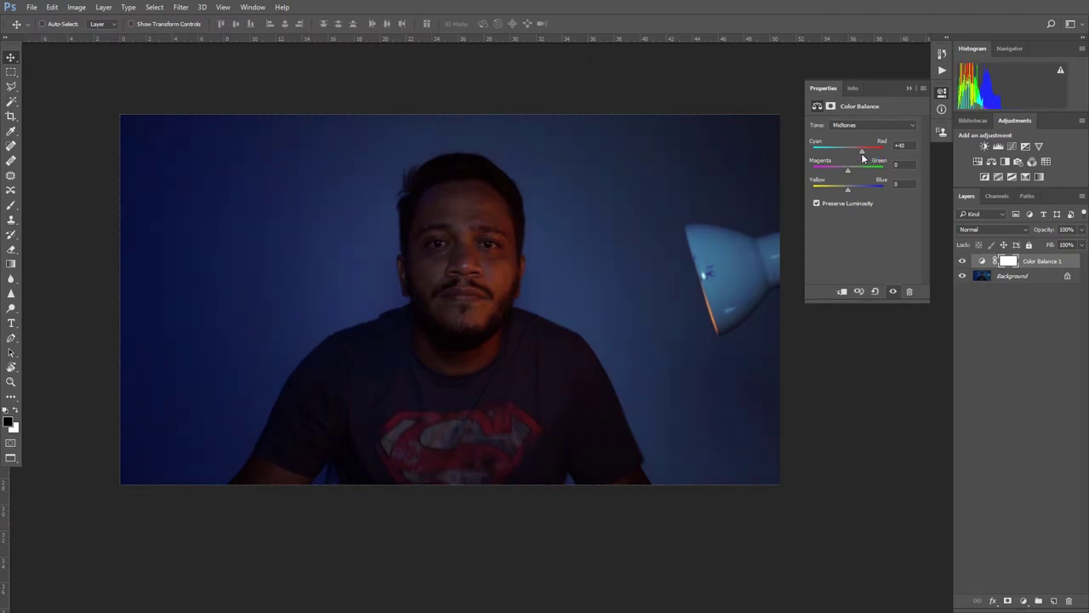
pyautogui.click(859, 151)
# Add a Selective Color adjustment layer targeting the Blues colour range.
pyautogui.click(1023, 601)
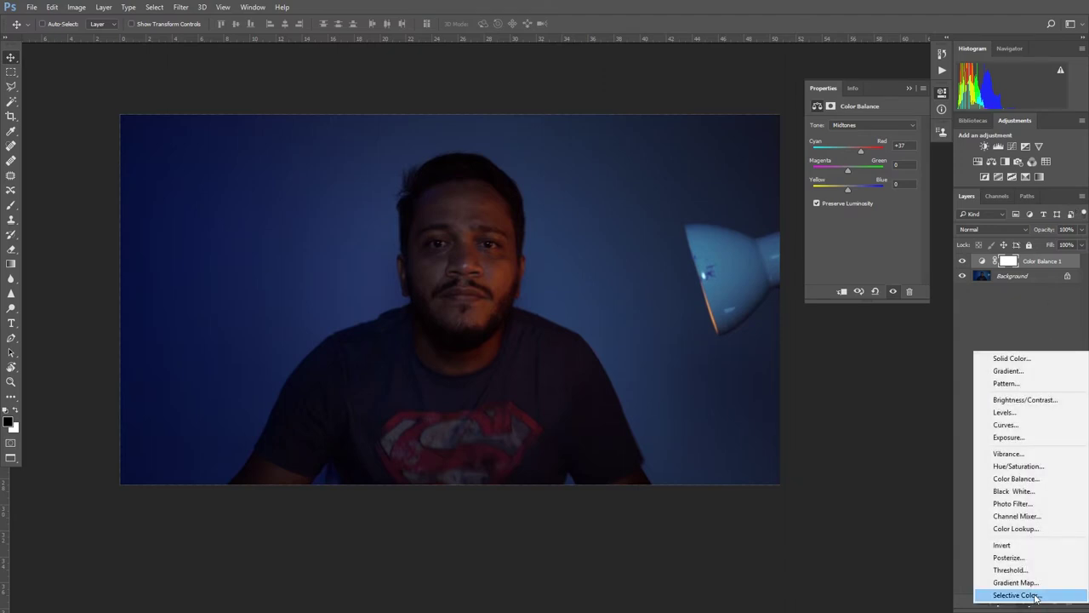
pyautogui.click(1037, 594)
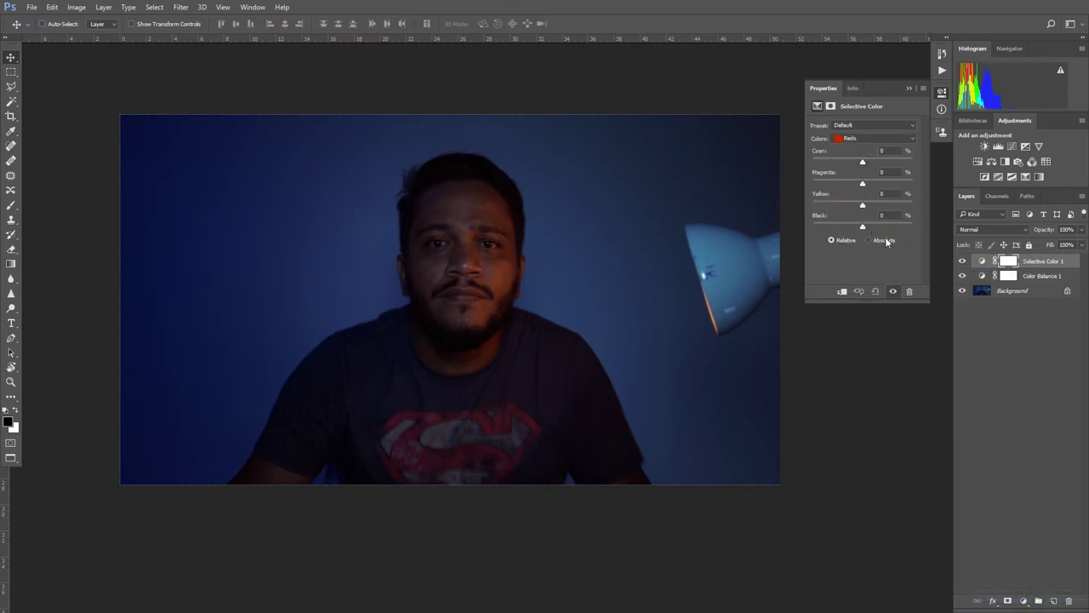
pyautogui.click(861, 141)
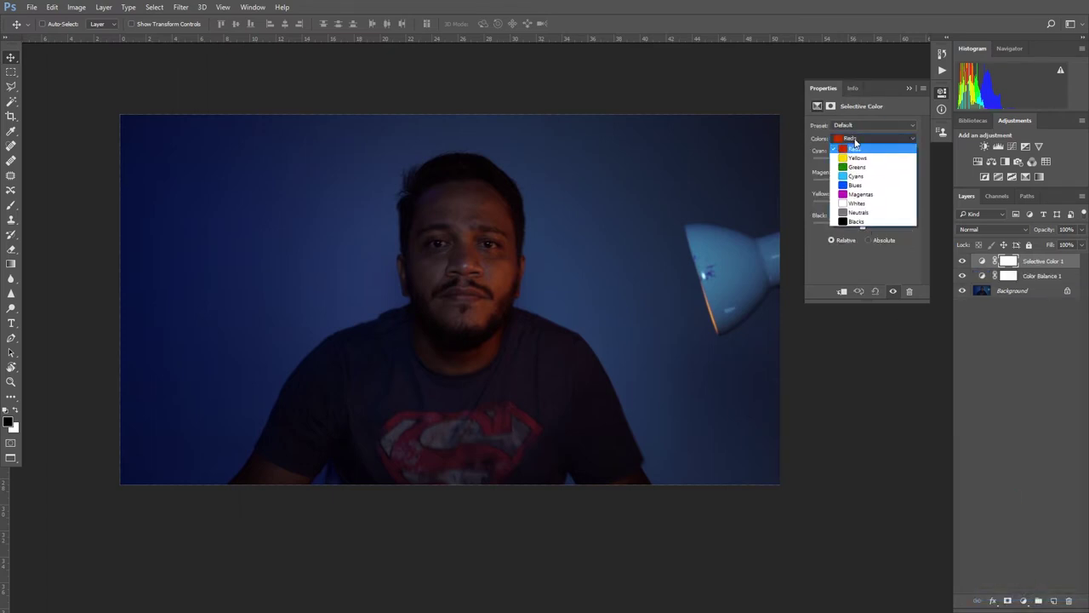
pyautogui.click(862, 185)
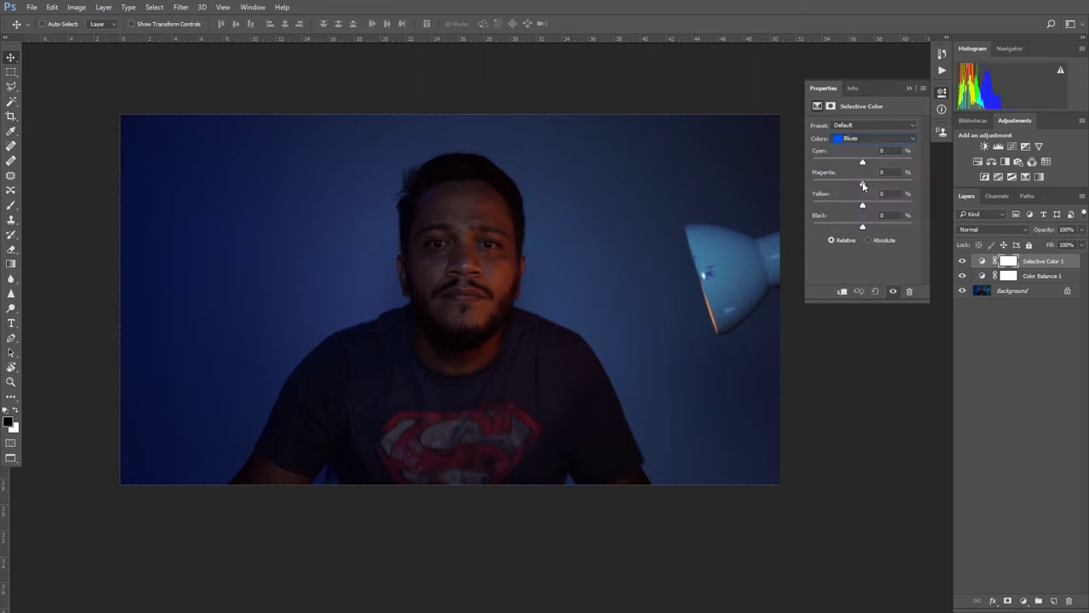
# Set the Blues to Cyan −64, Magenta +36, Yellow +100, Black +2.
pyautogui.moveTo(862, 161)
pyautogui.mouseDown()
pyautogui.moveTo(821, 163)
pyautogui.moveTo(886, 177)
pyautogui.mouseUp()
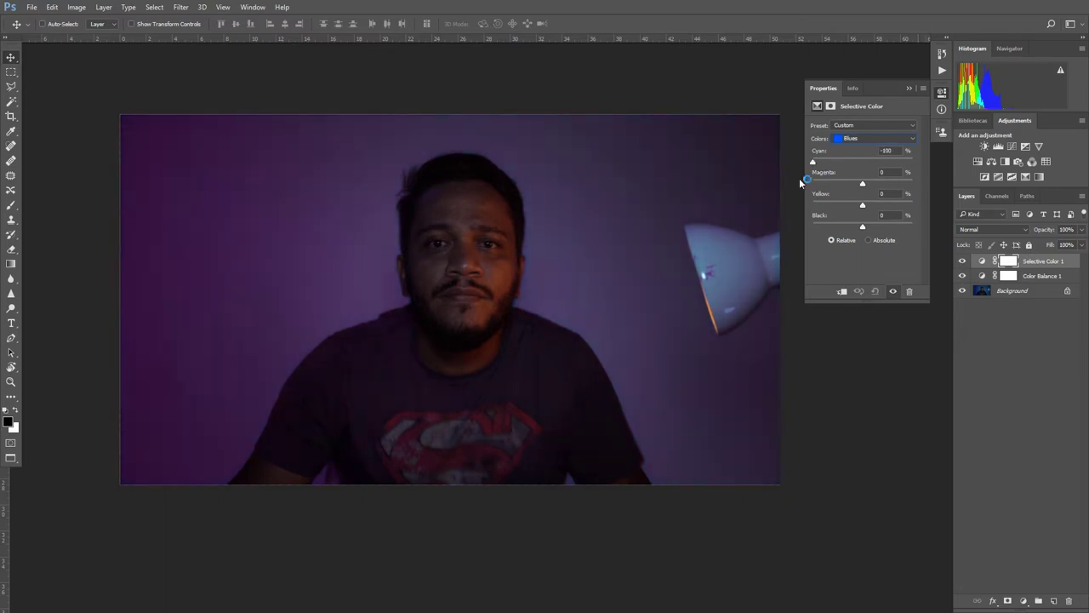
pyautogui.moveTo(813, 161)
pyautogui.mouseDown()
pyautogui.moveTo(862, 180)
pyautogui.moveTo(822, 185)
pyautogui.moveTo(881, 183)
pyautogui.moveTo(881, 203)
pyautogui.moveTo(851, 206)
pyautogui.moveTo(918, 209)
pyautogui.moveTo(847, 226)
pyautogui.moveTo(879, 230)
pyautogui.moveTo(864, 226)
pyautogui.mouseUp()
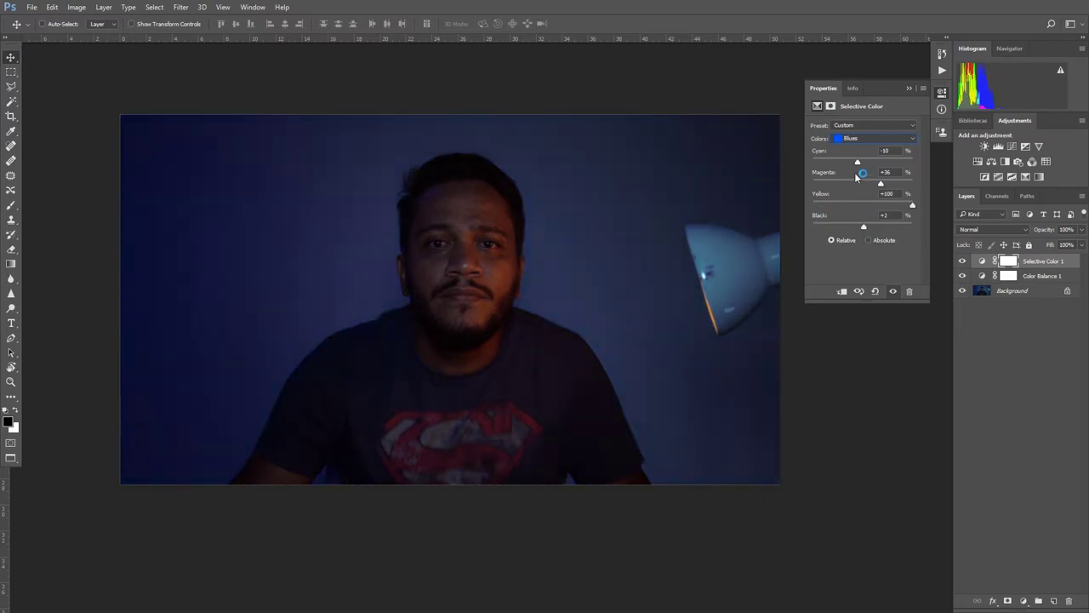
pyautogui.moveTo(857, 162); pyautogui.dragTo(827, 173)
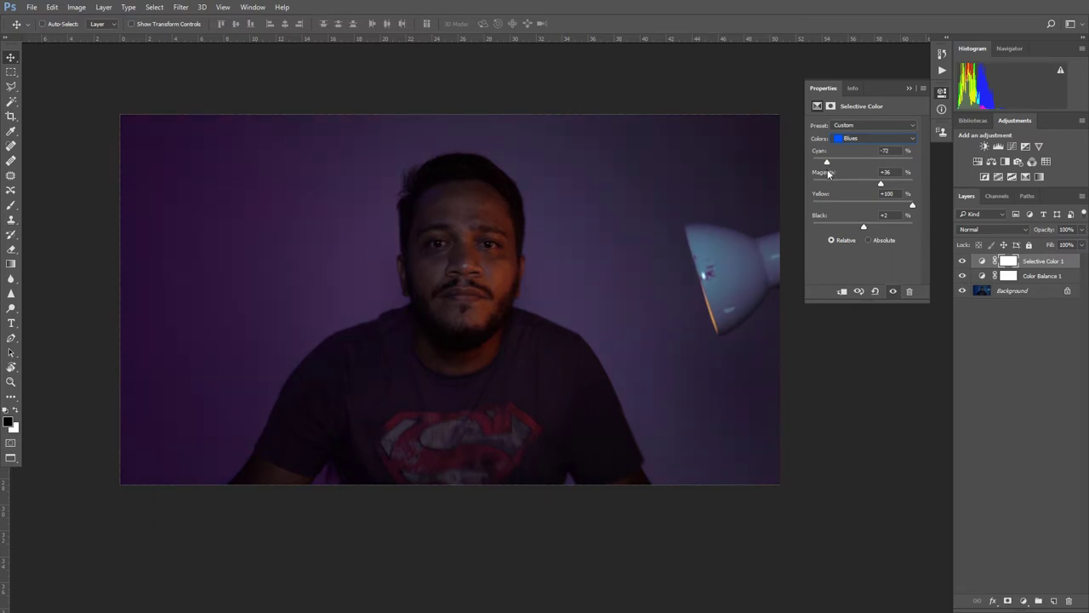
pyautogui.click(830, 172)
pyautogui.moveTo(834, 173); pyautogui.dragTo(831, 169)
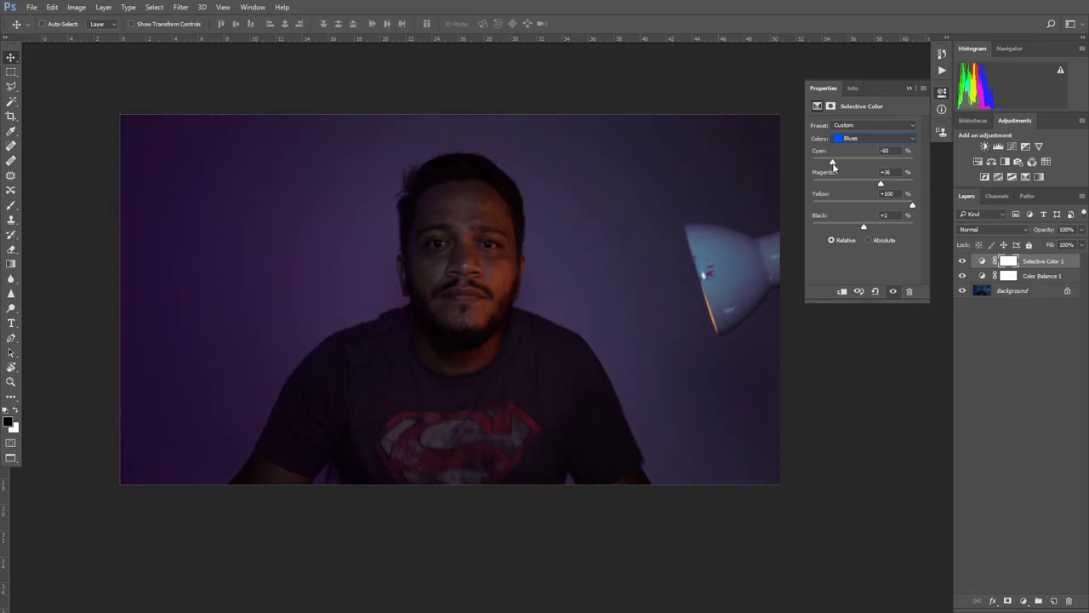
pyautogui.click(1000, 301)
pyautogui.click(1023, 601)
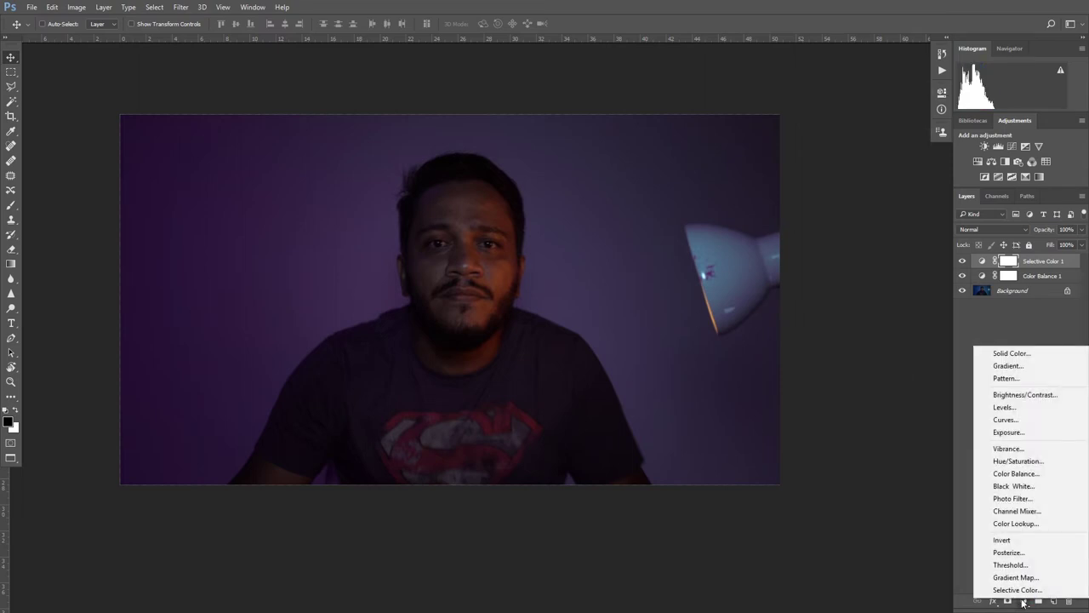
# Add a Curves layer moving the Blue channel's shadow endpoint right to Input 38.
pyautogui.click(1039, 420)
pyautogui.click(881, 125)
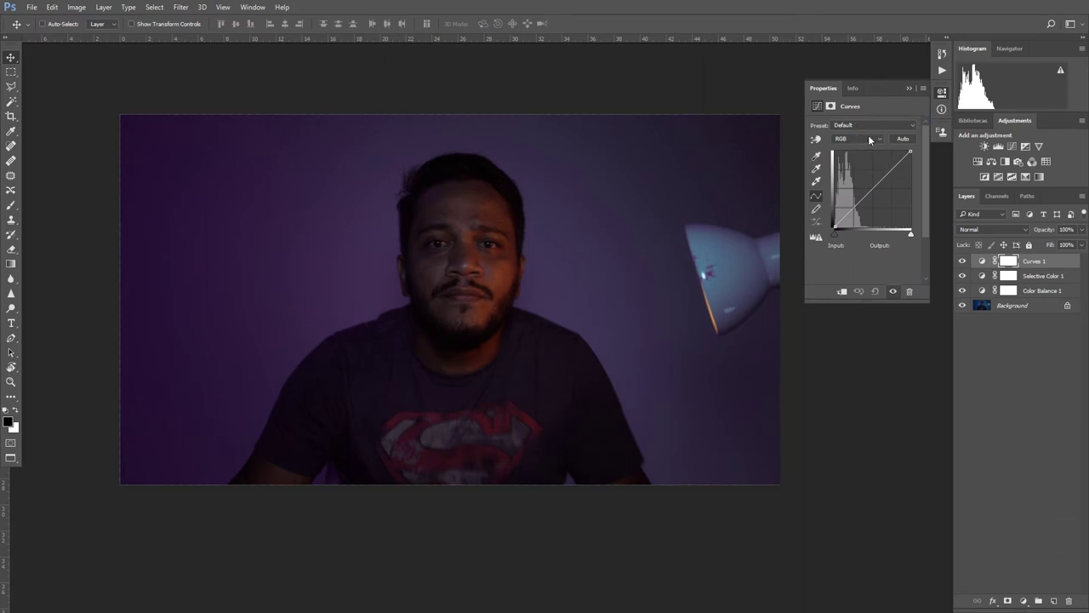
pyautogui.click(869, 125)
pyautogui.click(857, 139)
pyautogui.click(859, 168)
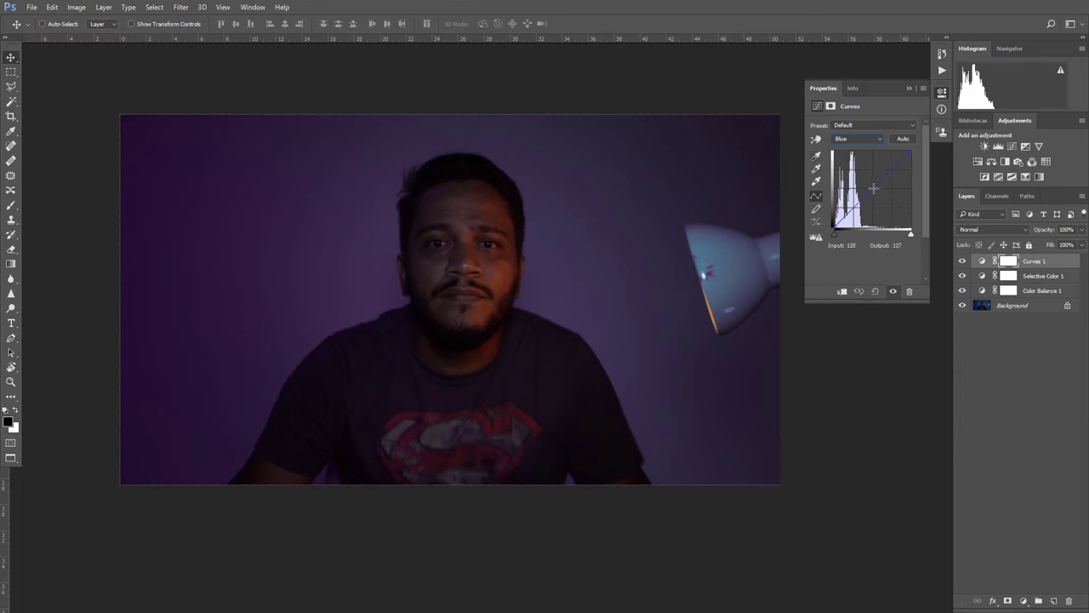
pyautogui.moveTo(873, 187)
pyautogui.mouseDown()
pyautogui.moveTo(878, 199)
pyautogui.moveTo(873, 146)
pyautogui.moveTo(912, 158)
pyautogui.mouseUp()
pyautogui.click(912, 150)
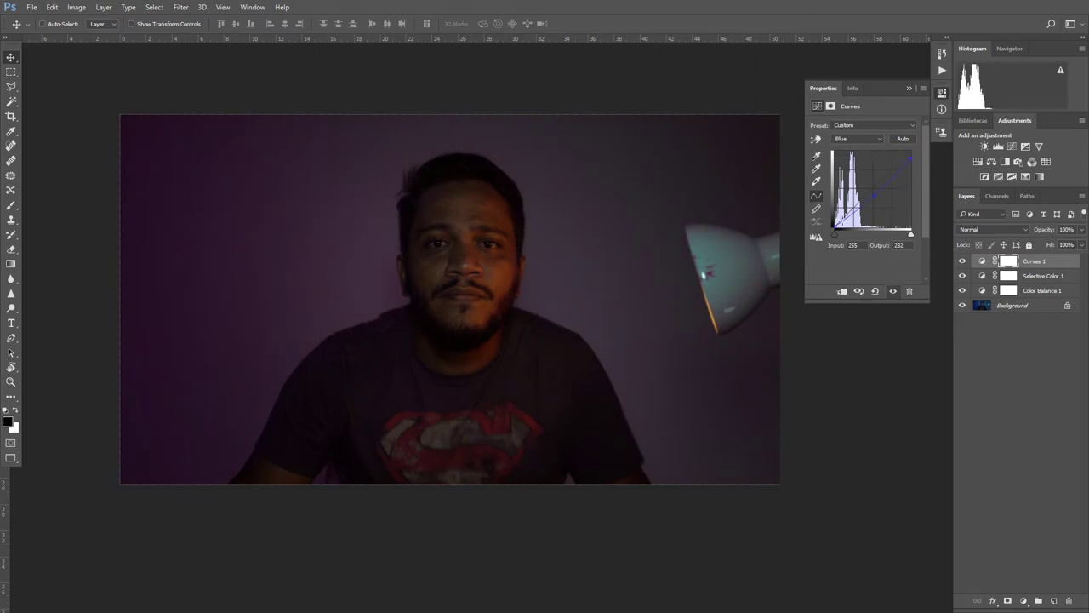
pyautogui.moveTo(834, 228); pyautogui.dragTo(842, 235)
pyautogui.click(908, 90)
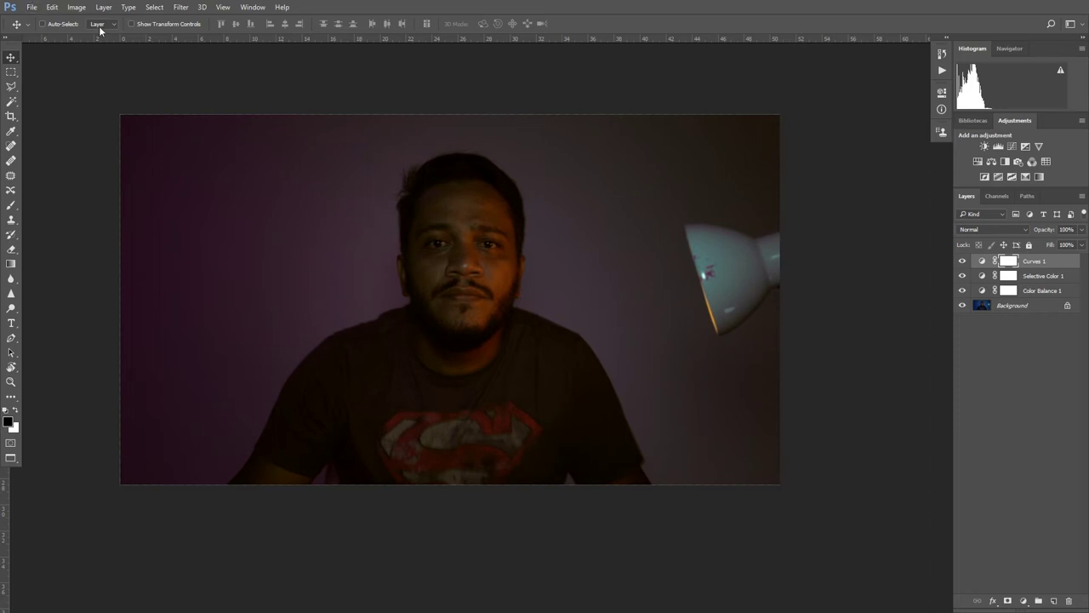
# Export the grade as color lookup tables named LUT into the LUTS folder.
pyautogui.click(32, 7)
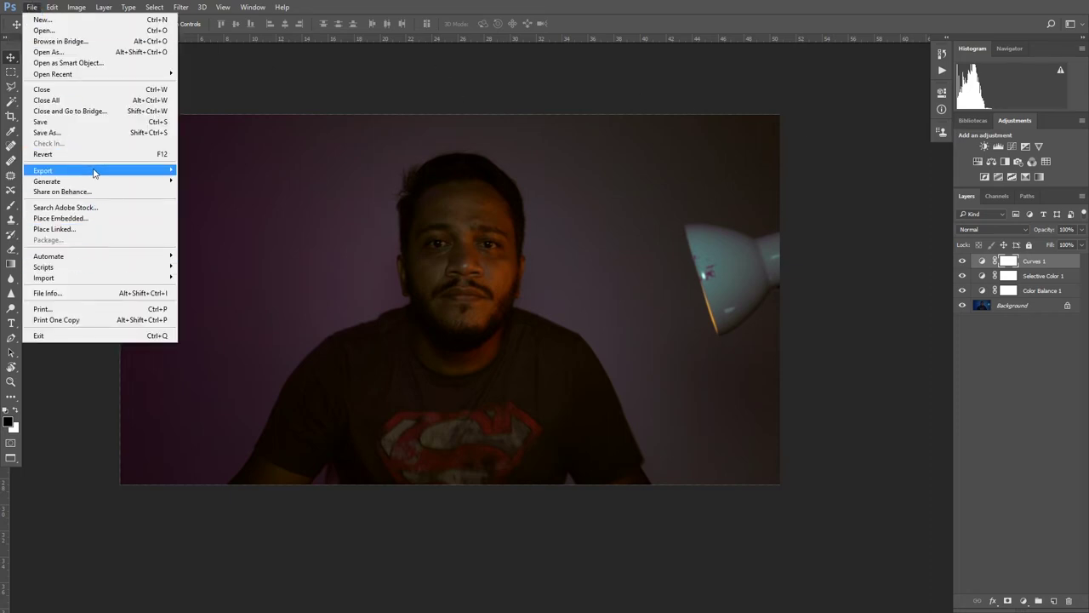
pyautogui.moveTo(43, 170)
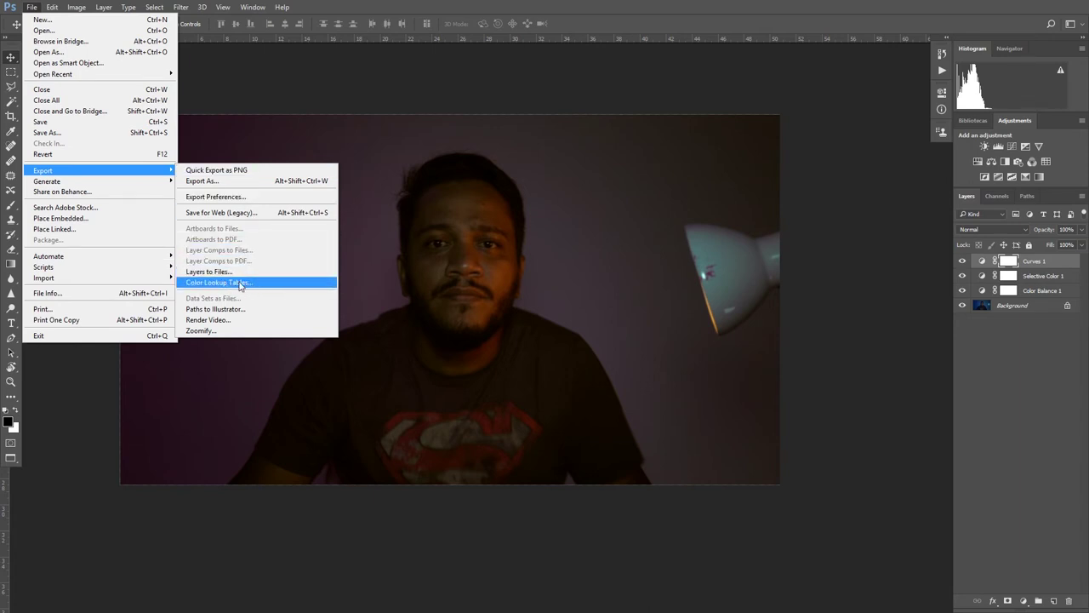
pyautogui.click(240, 285)
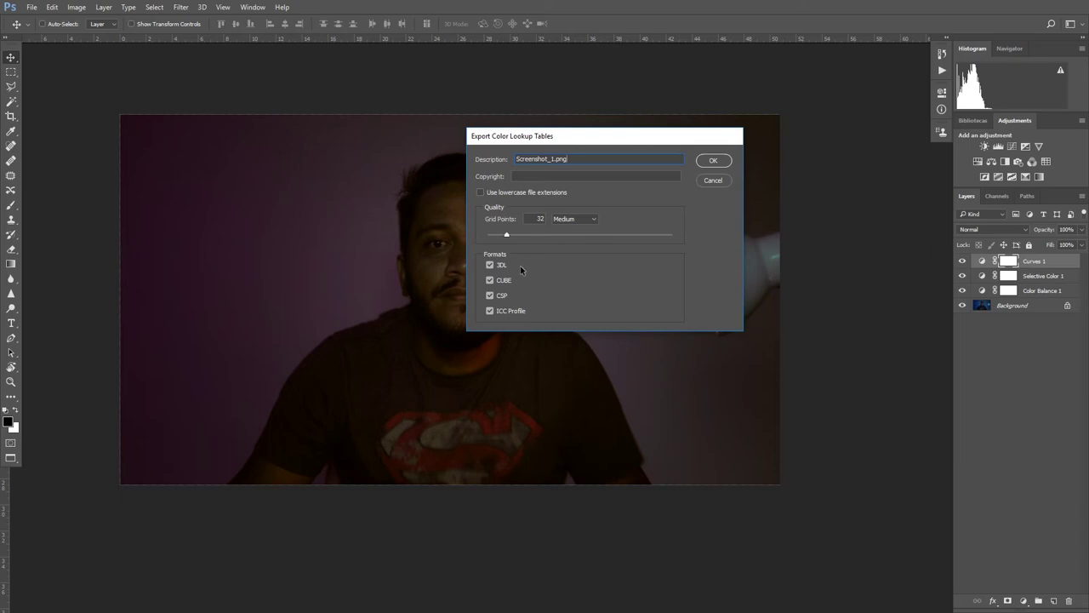
pyautogui.click(713, 161)
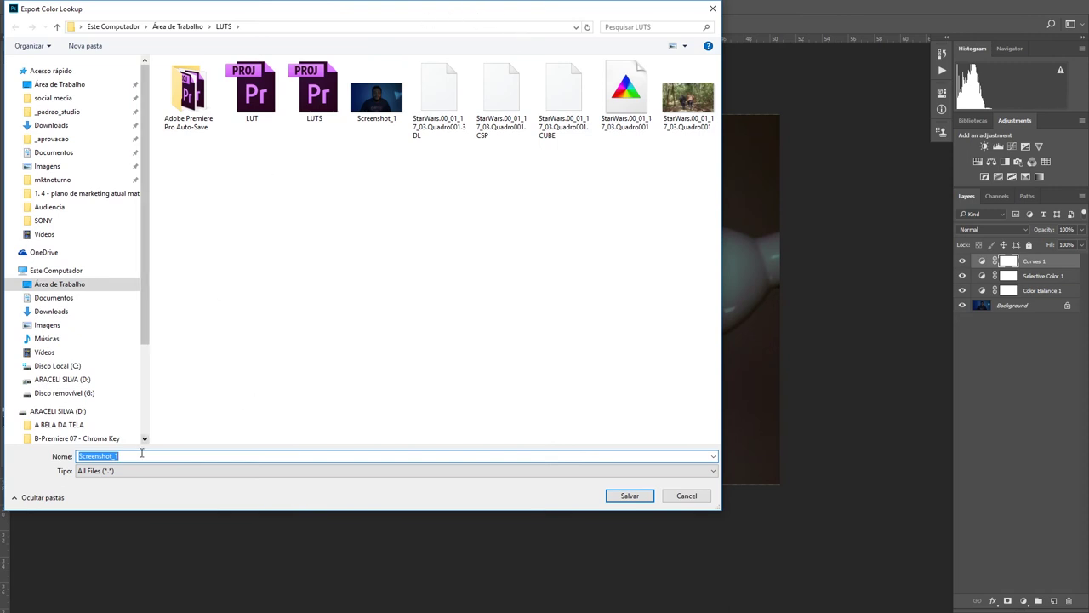
pyautogui.write('LUT_')
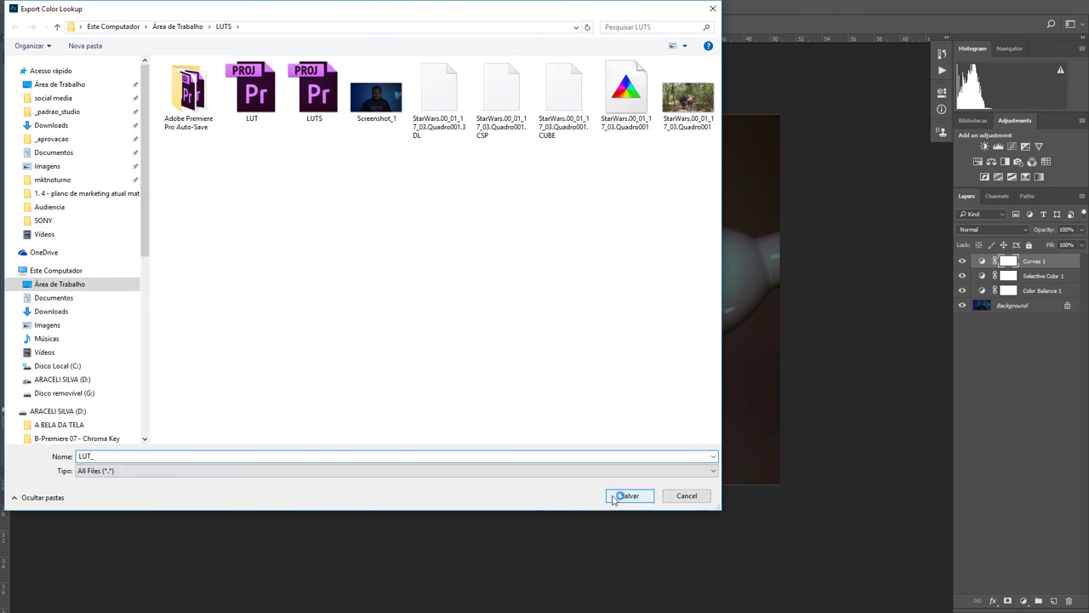
pyautogui.click(630, 496)
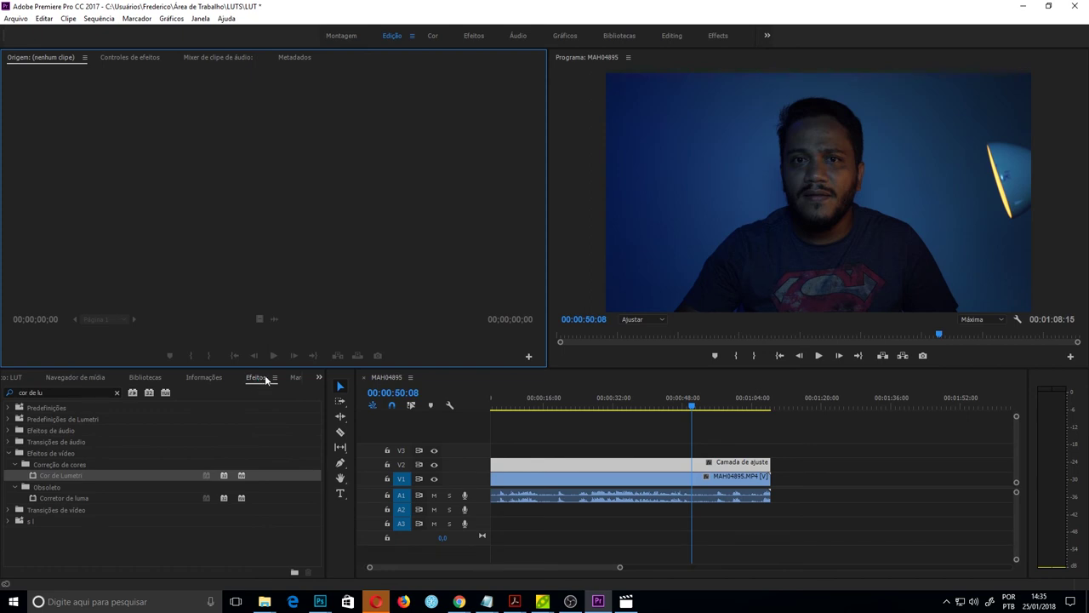
# Search 'cor de lu' and drag Cor de Lumetri onto the V2 adjustment layer clip.
pyautogui.click(79, 392)
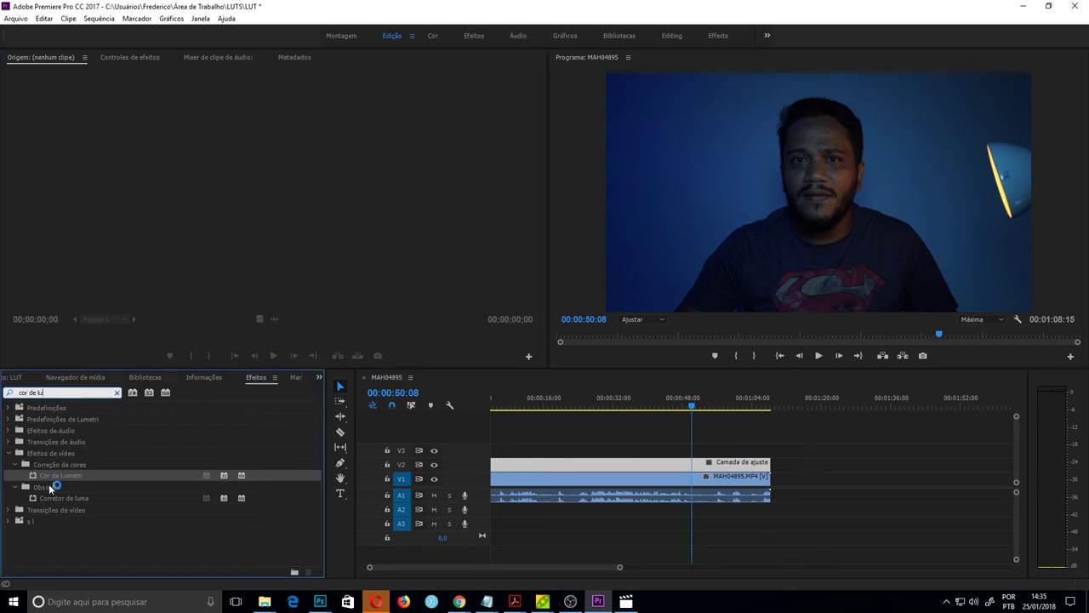
pyautogui.moveTo(39, 476)
pyautogui.mouseDown()
pyautogui.moveTo(733, 441)
pyautogui.moveTo(728, 466)
pyautogui.mouseUp()
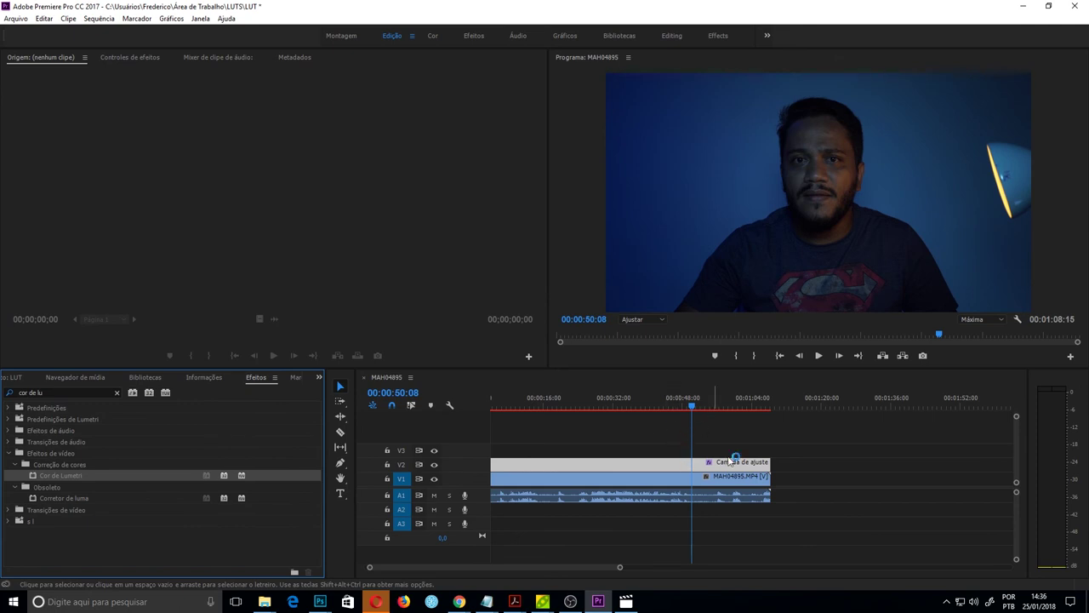
# Show the adjustment layer's Cor de Lumetri Correção básica settings in Effect Controls.
pyautogui.click(153, 133)
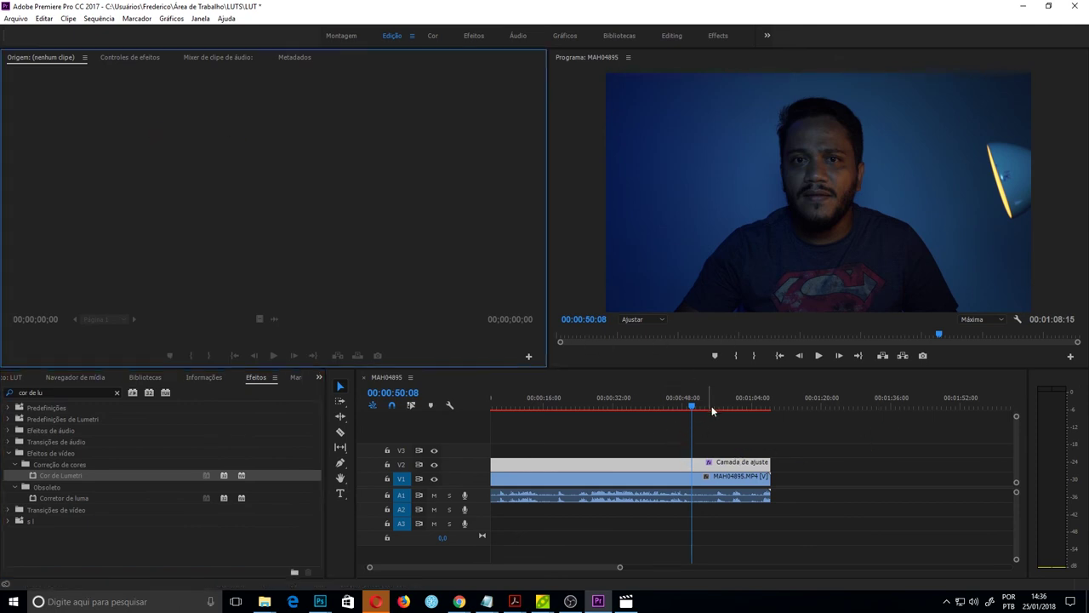
pyautogui.click(129, 60)
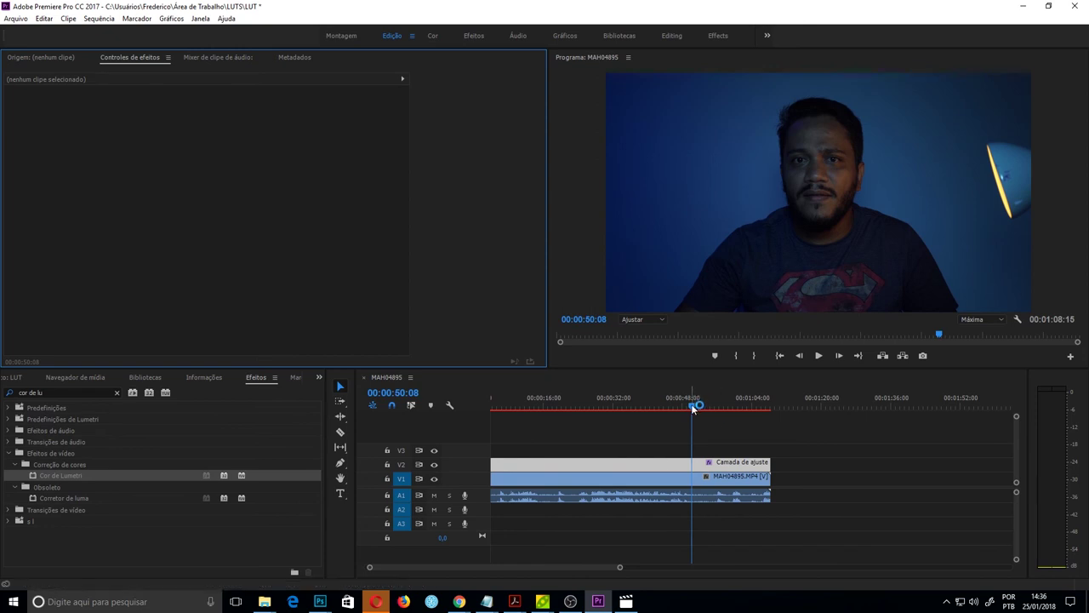
pyautogui.click(688, 463)
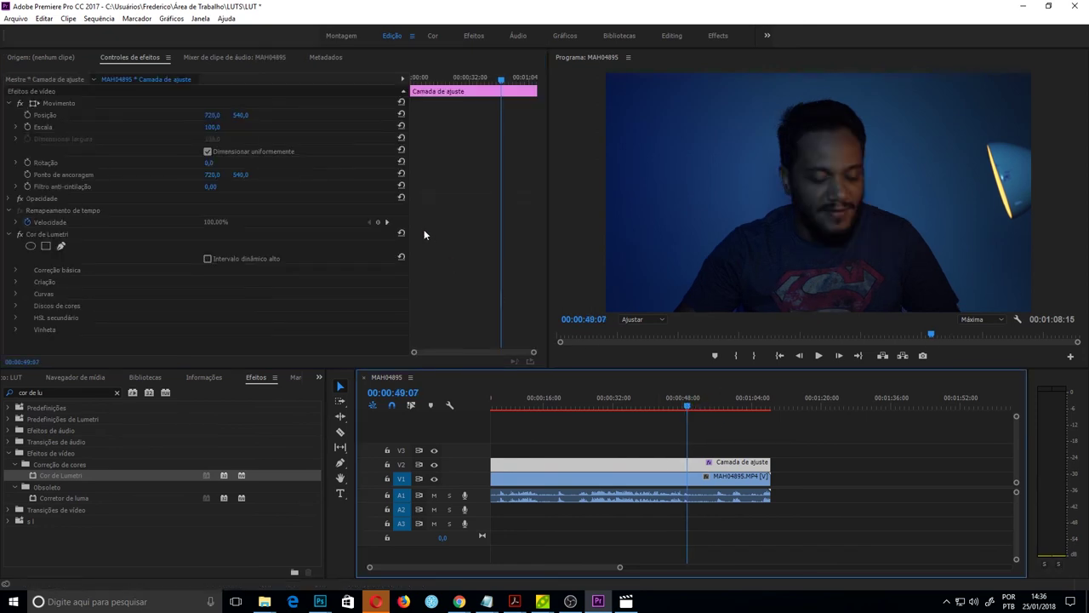
pyautogui.click(38, 235)
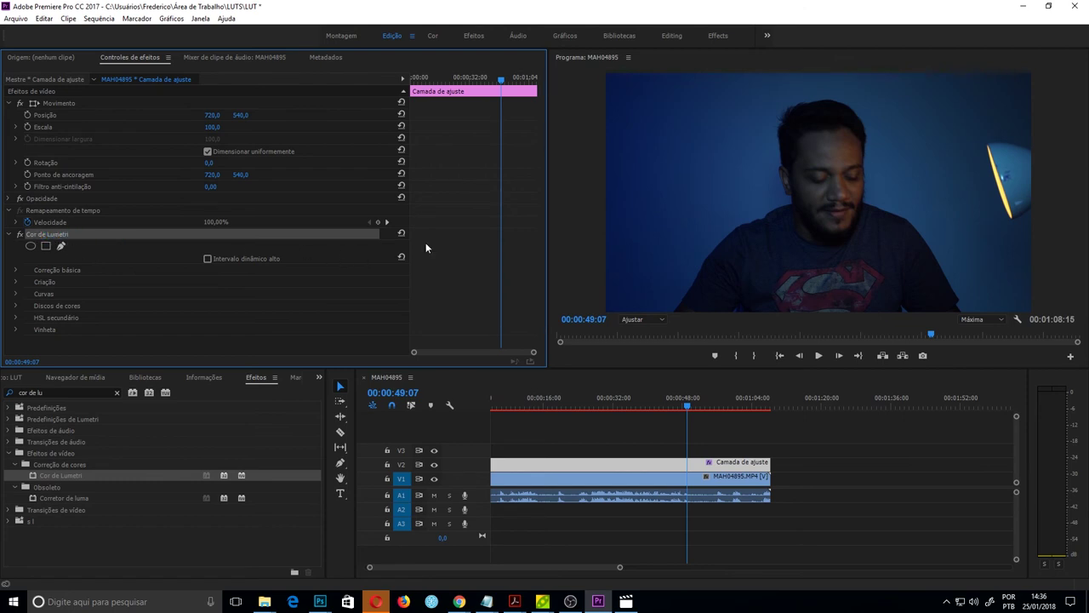
pyautogui.click(15, 271)
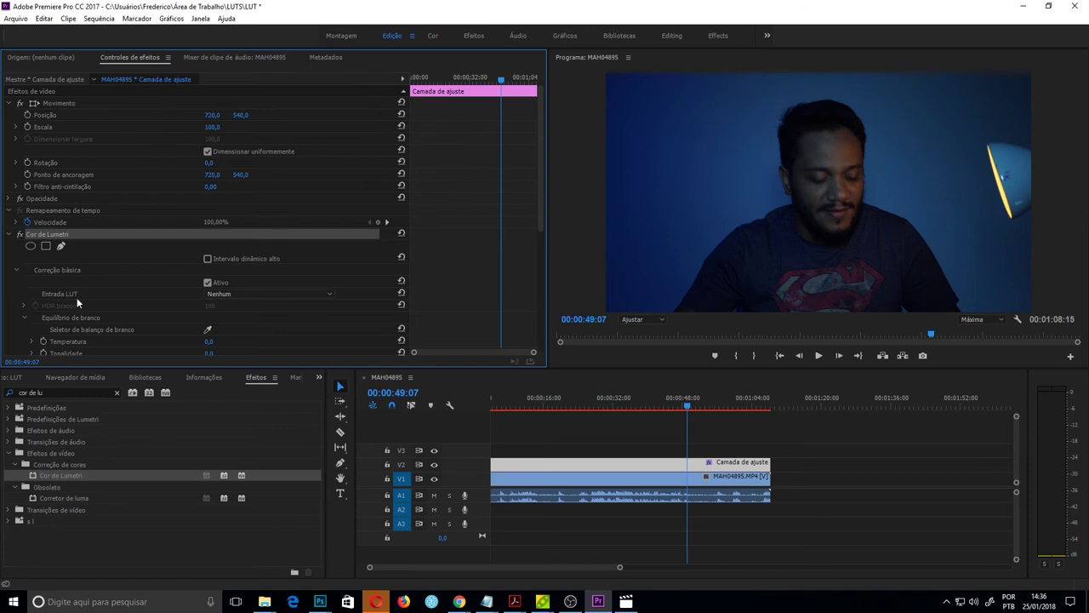
# Load LUT_3DL from the LUTS folder as the Entrada LUT.
pyautogui.click(240, 295)
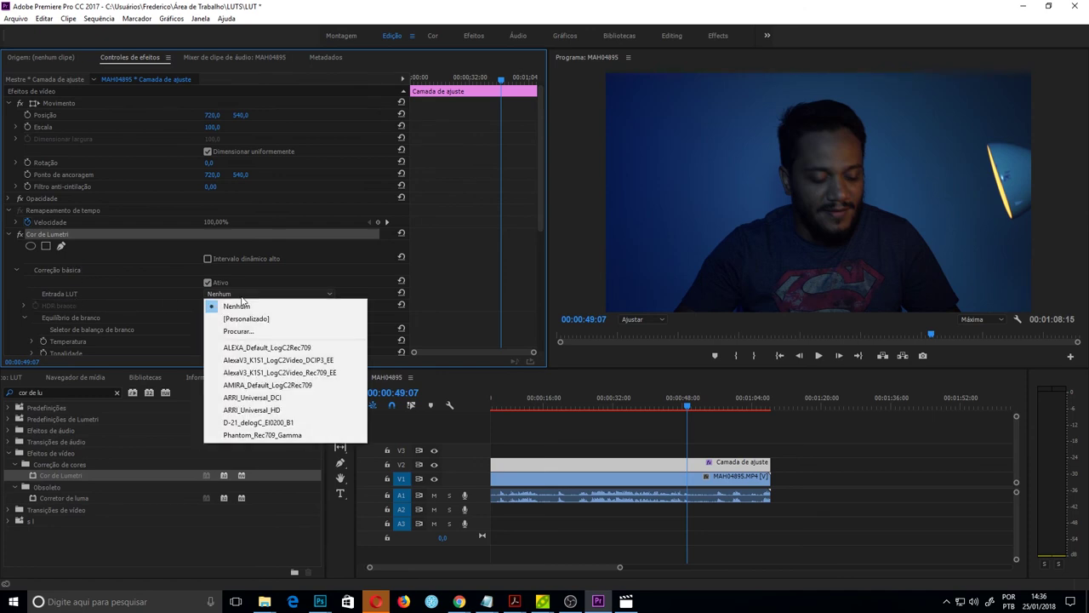
pyautogui.click(255, 330)
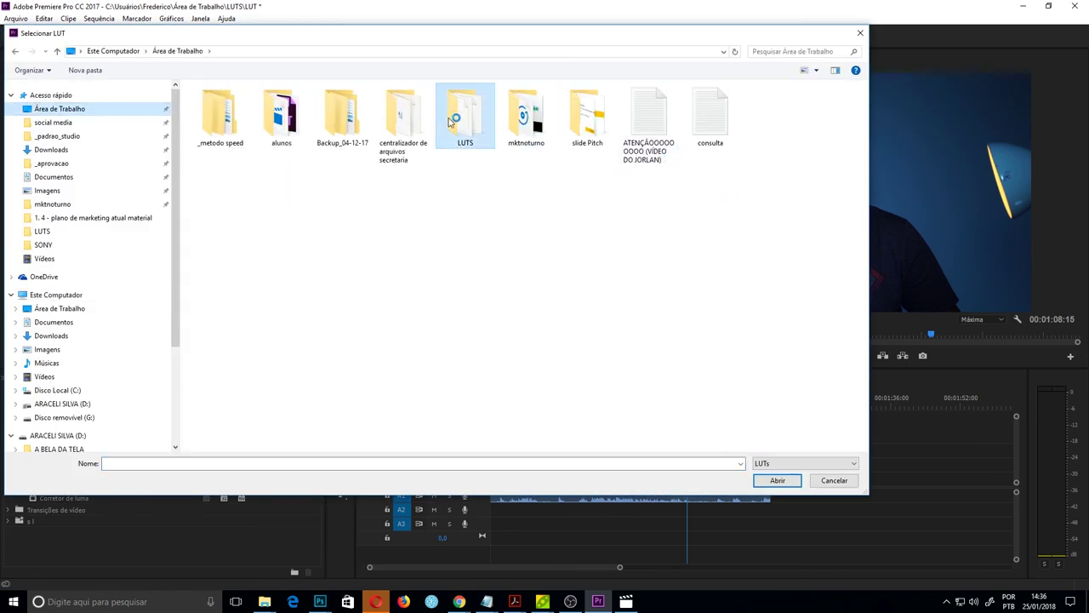
pyautogui.doubleClick(464, 117)
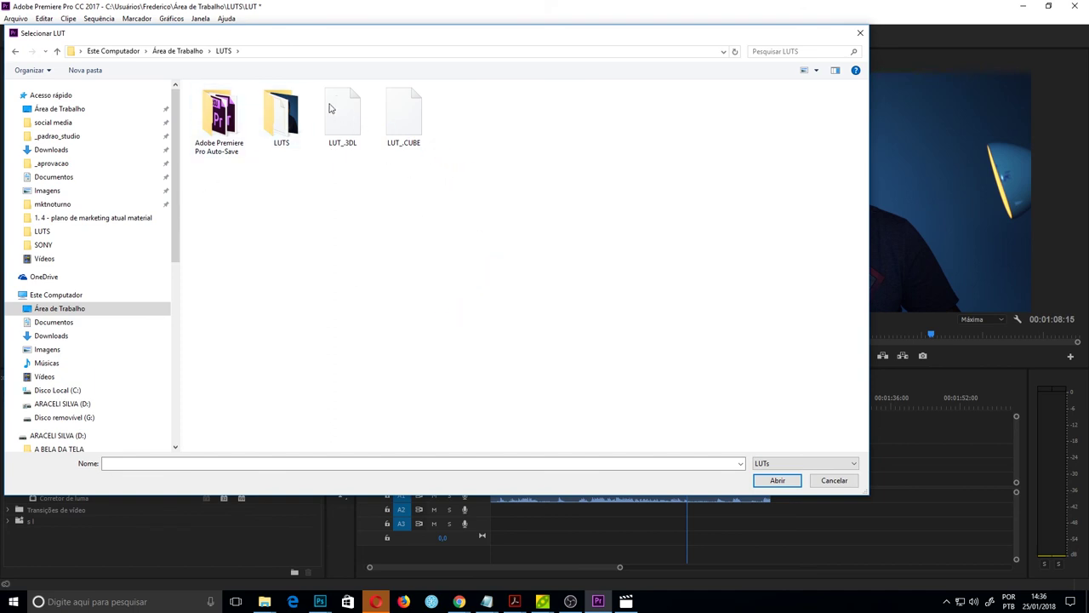
pyautogui.click(350, 135)
pyautogui.click(406, 135)
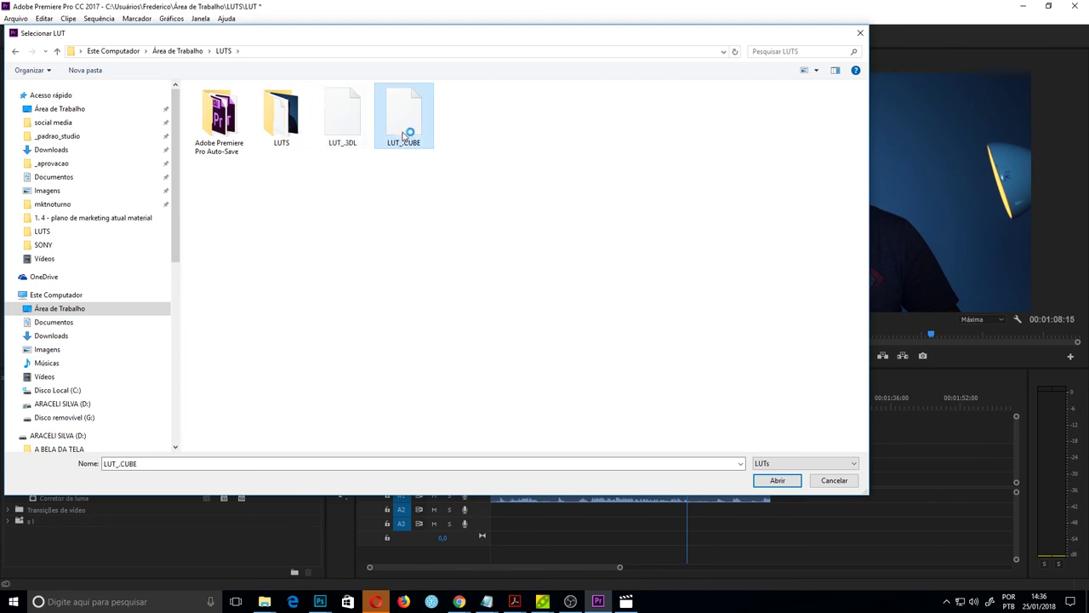
pyautogui.click(353, 135)
pyautogui.click(417, 135)
pyautogui.click(356, 134)
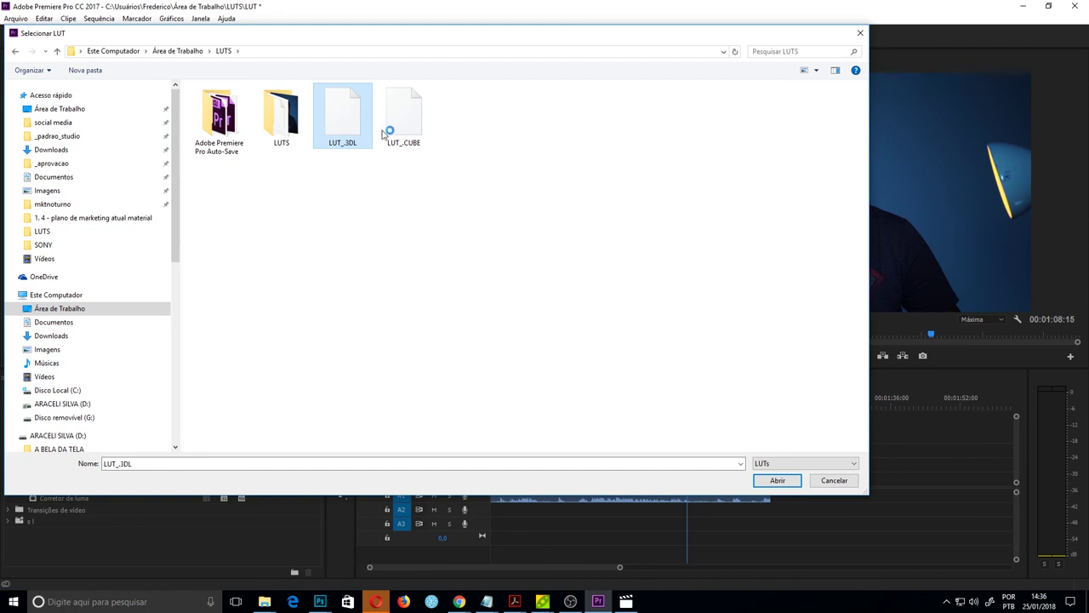
pyautogui.click(778, 479)
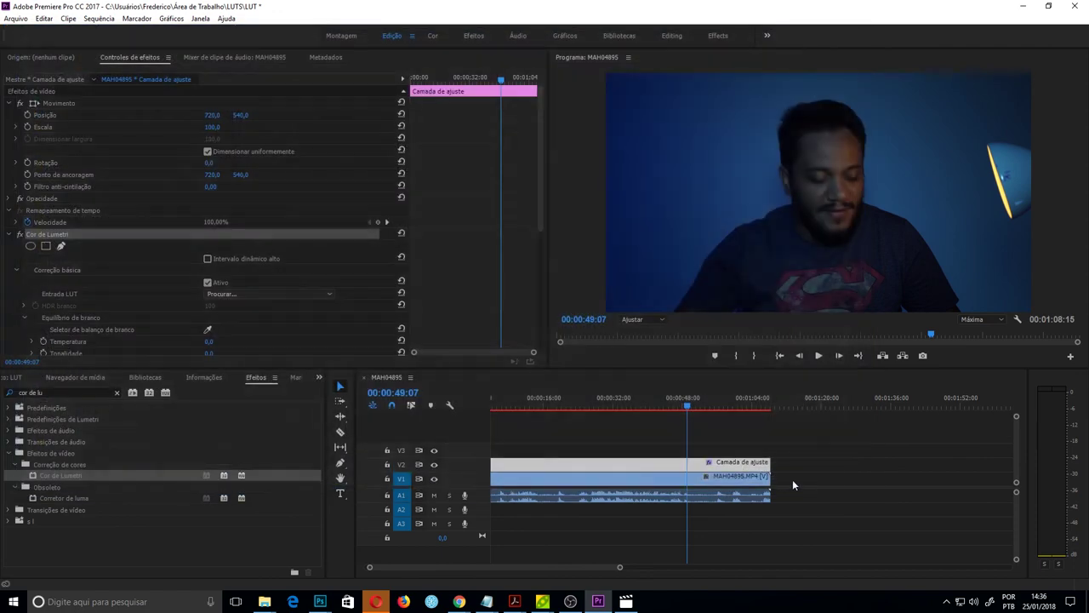
pyautogui.click(689, 409)
pyautogui.moveTo(688, 409); pyautogui.dragTo(691, 409)
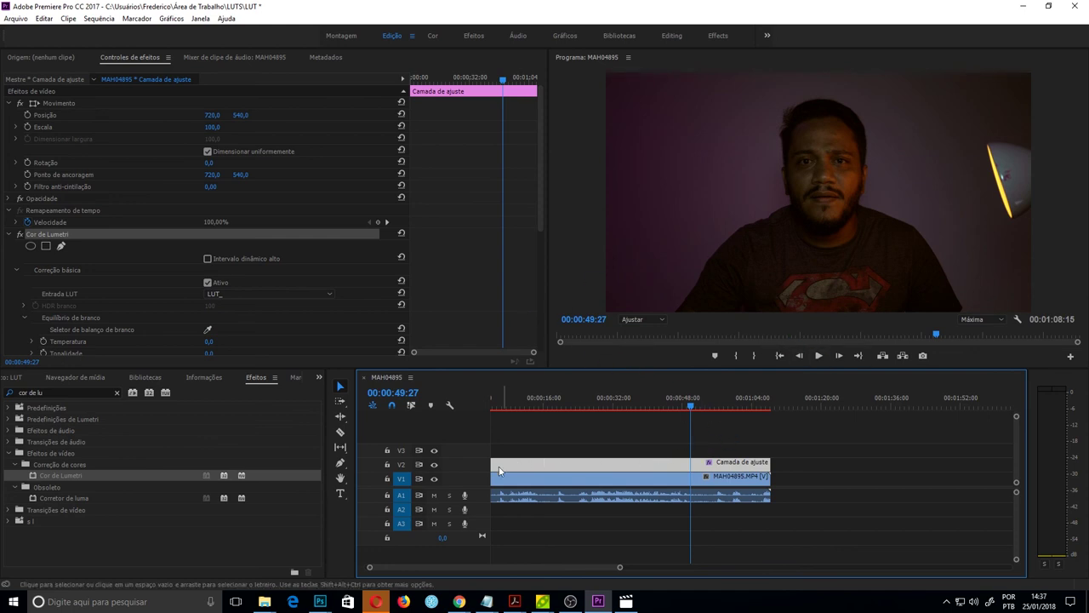
pyautogui.click(435, 466)
pyautogui.click(435, 466)
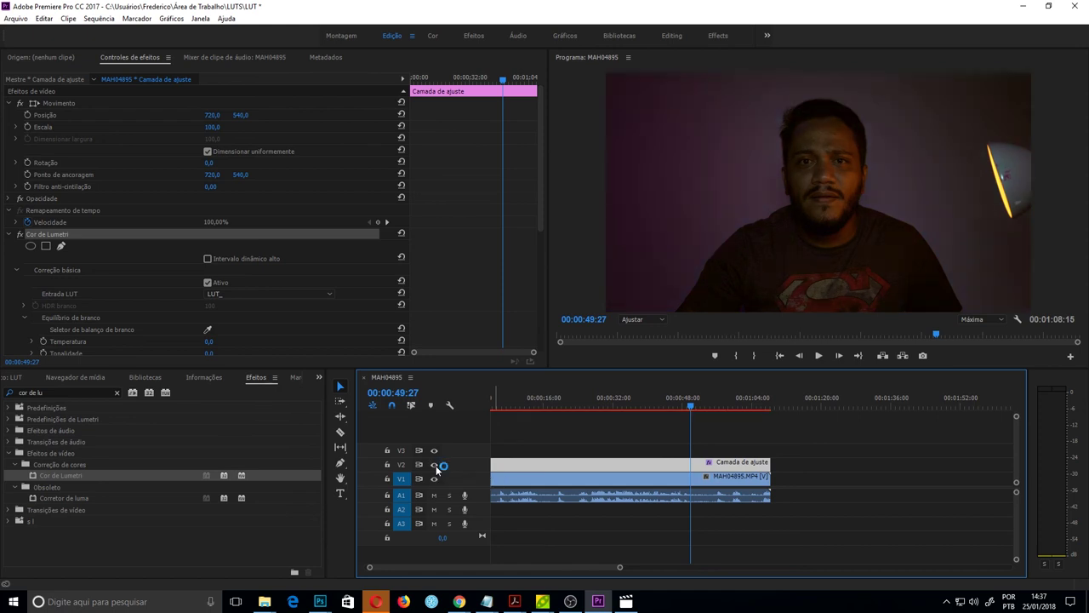
pyautogui.click(435, 466)
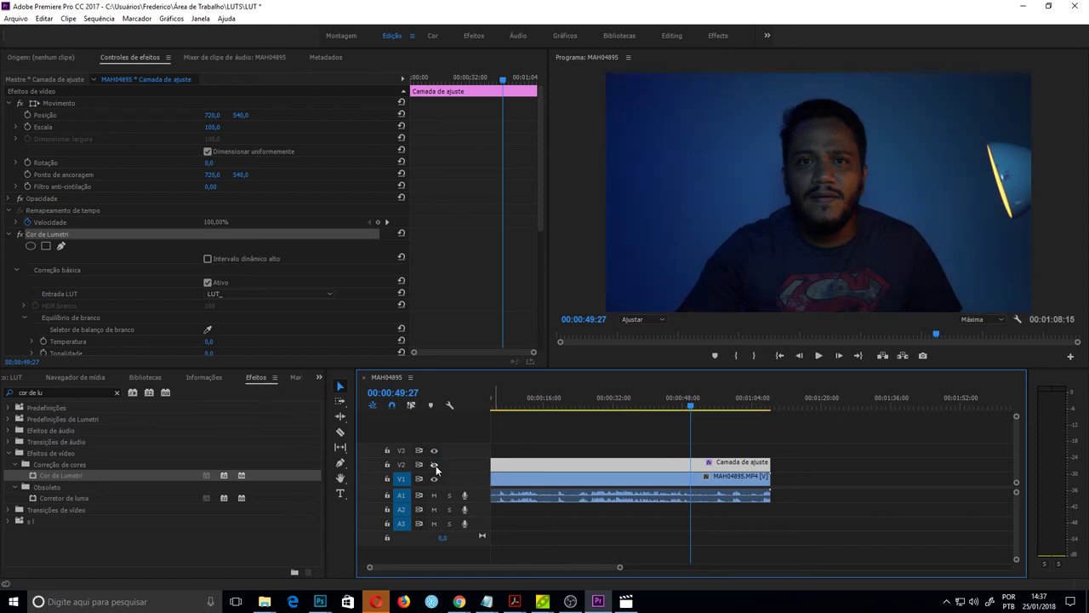
pyautogui.click(434, 466)
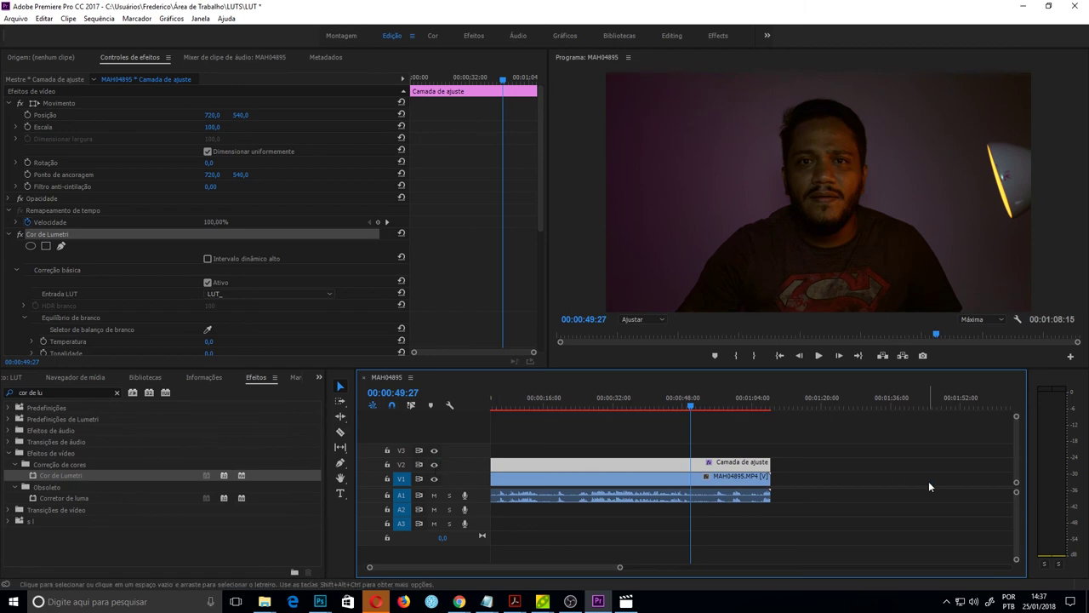